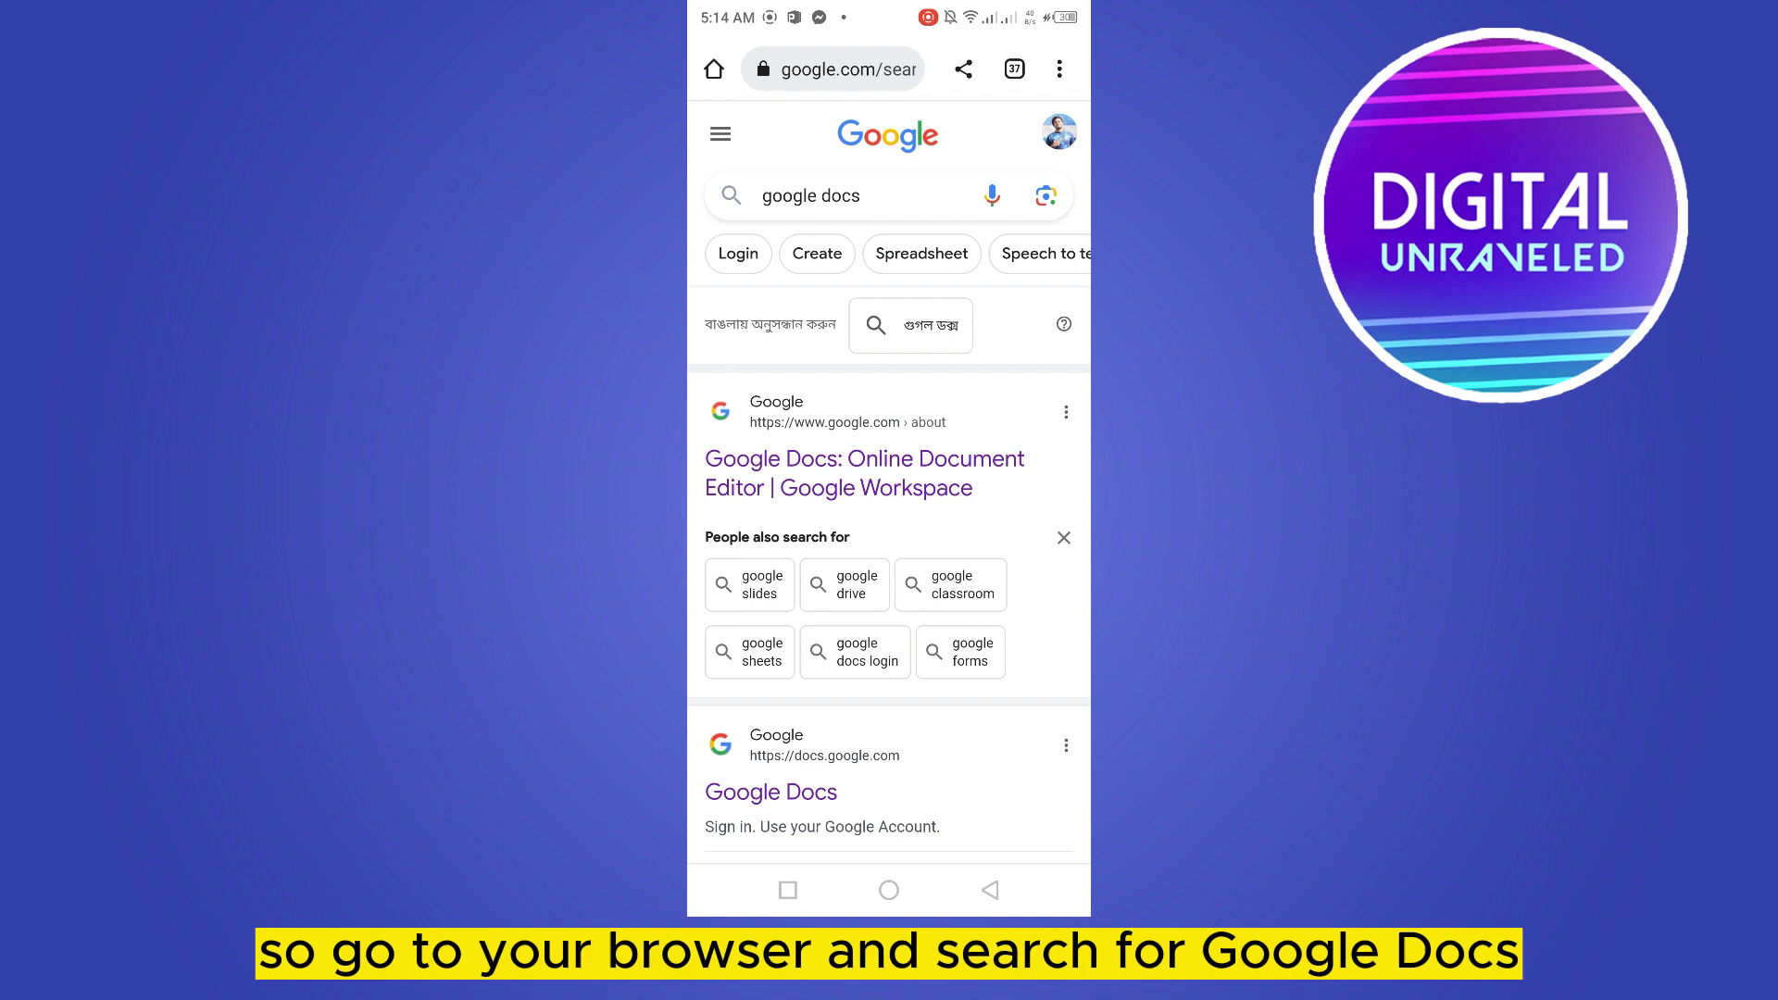
pyautogui.scroll(-3, 889, 556)
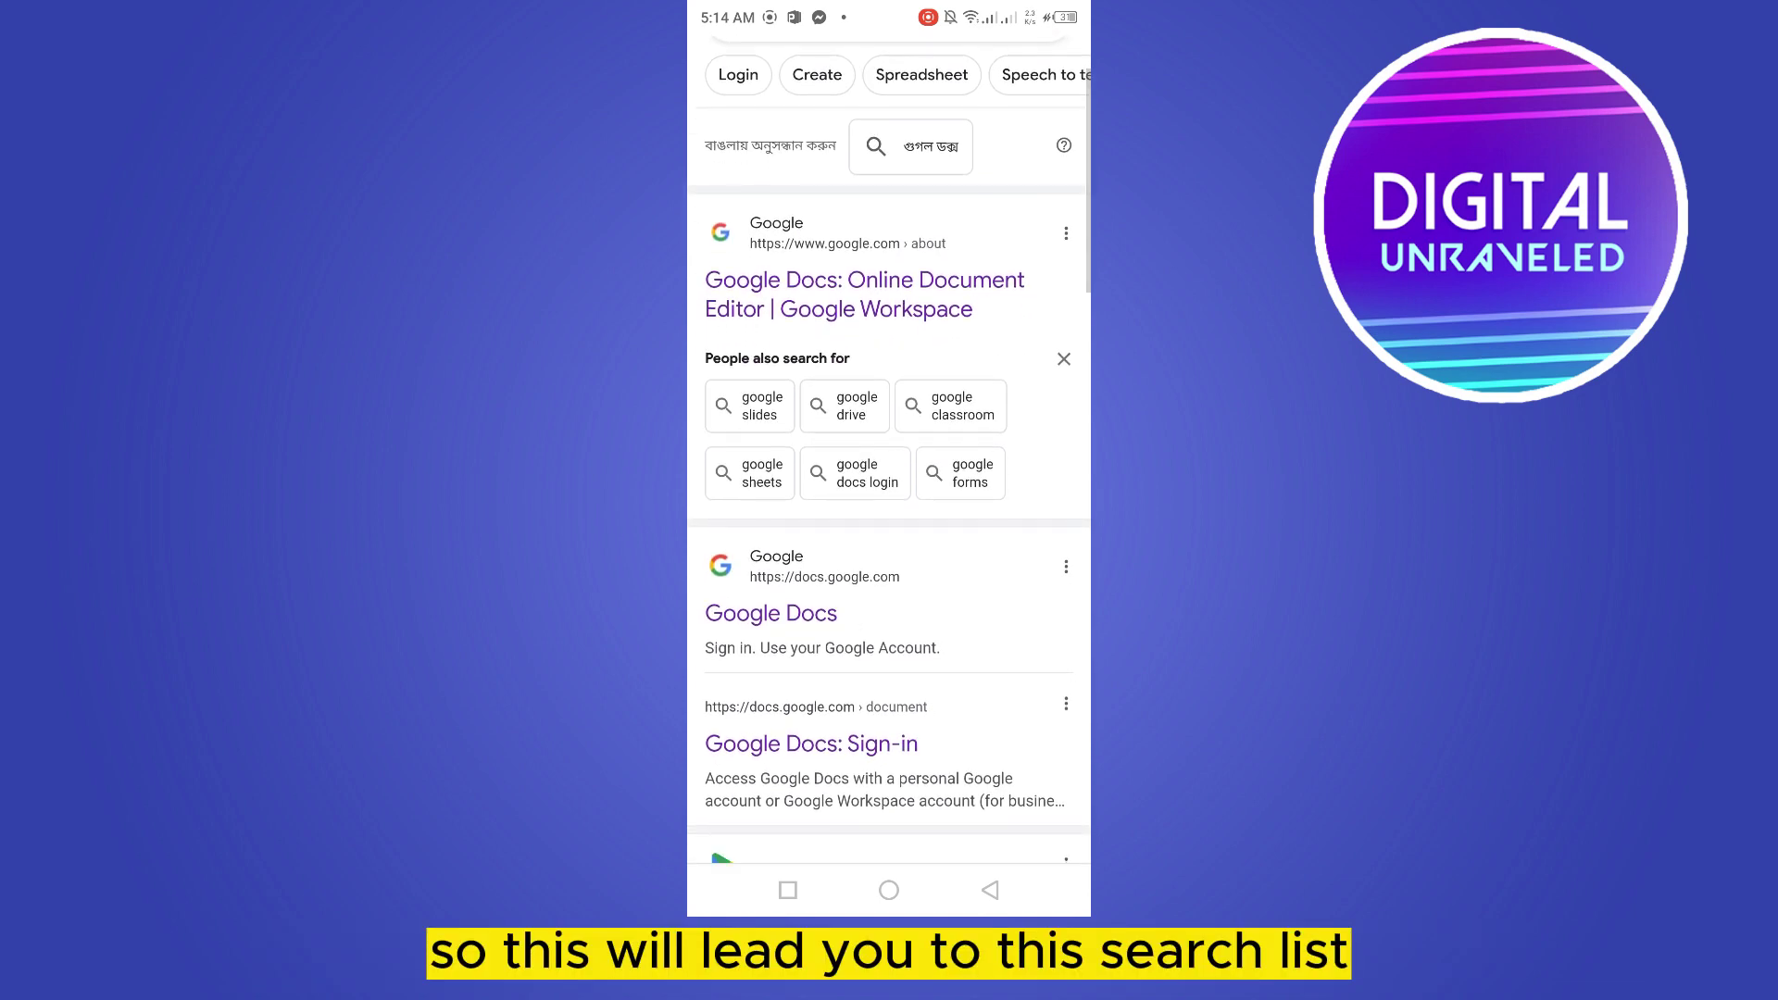
pyautogui.scroll(3, 889, 555)
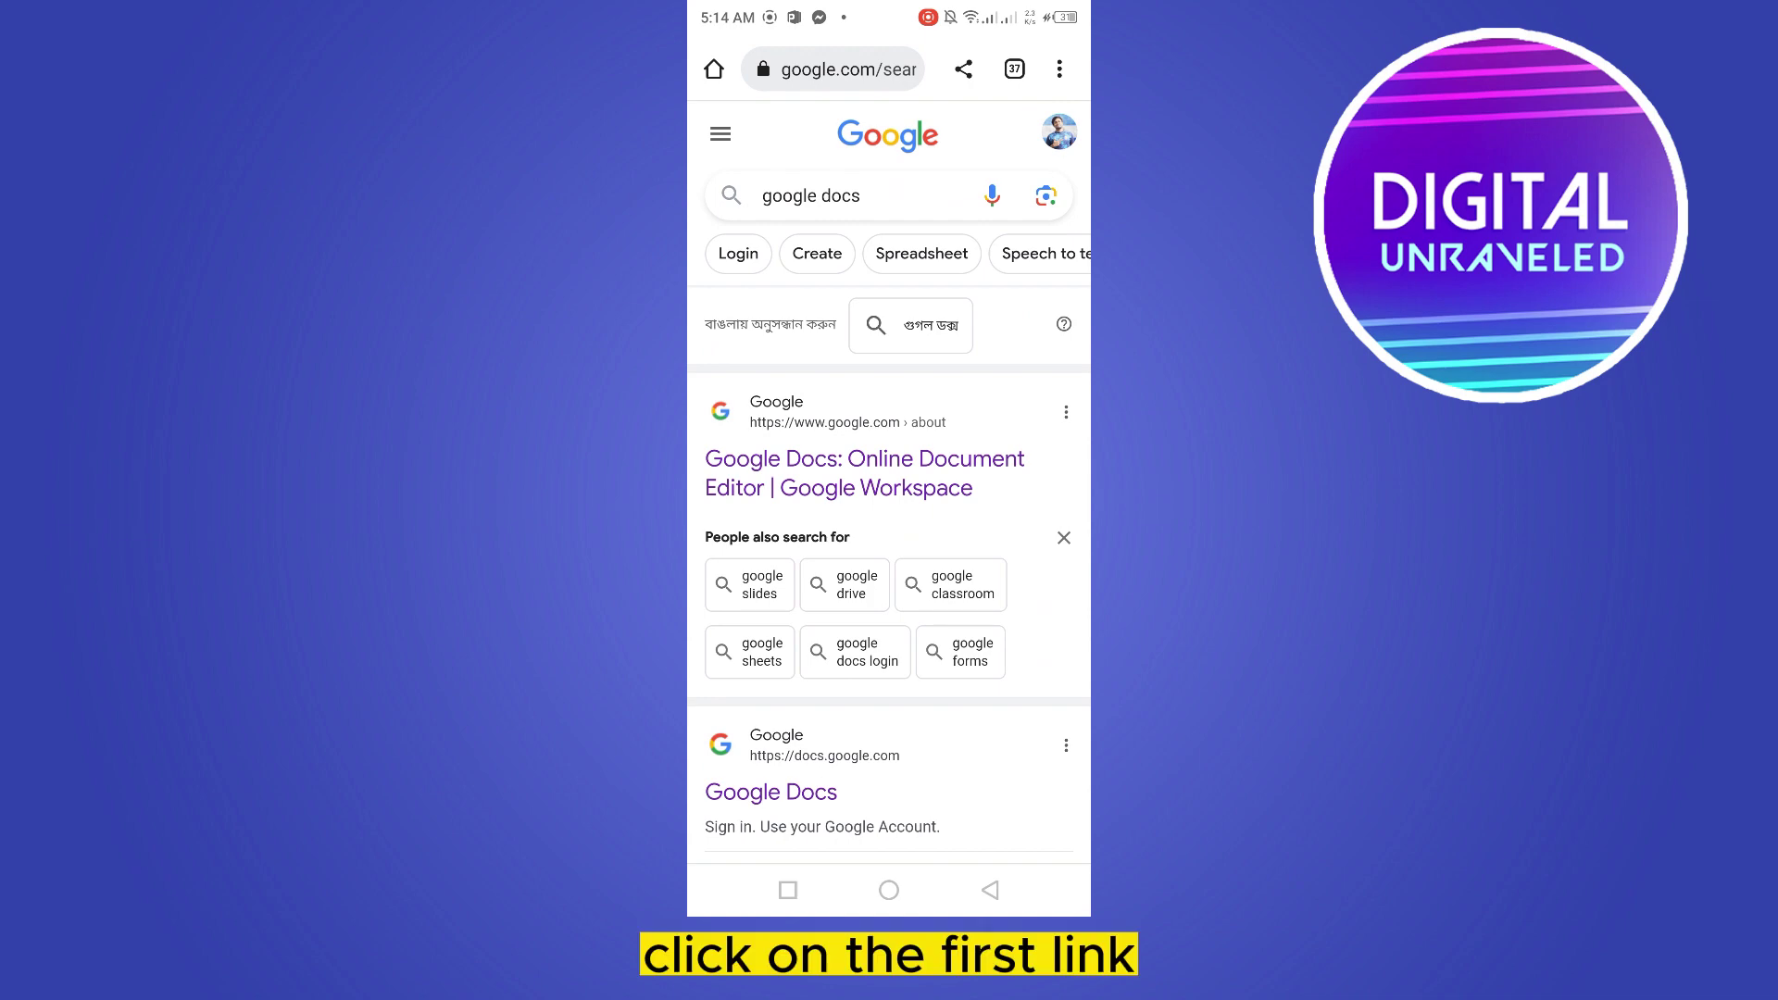
# Open the first search result, 'Google Docs: Online Document Editor'
pyautogui.click(864, 472)
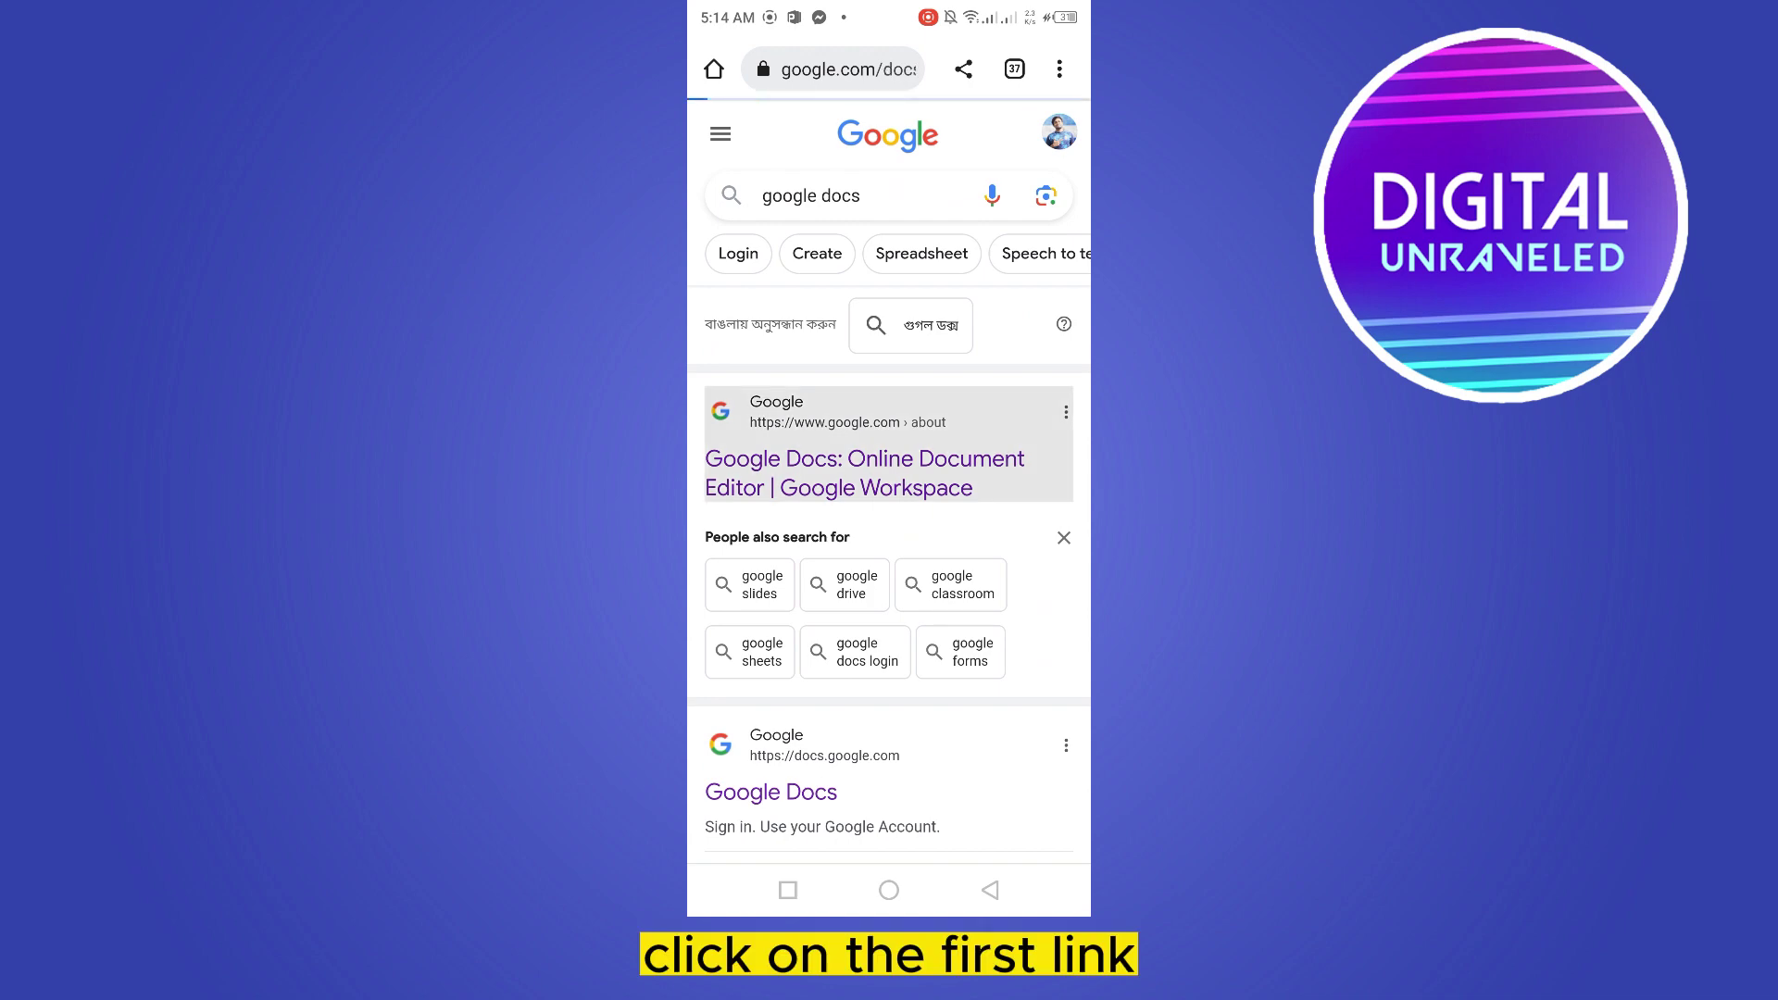
# Confirm Chrome's Desktop site option is on, then enter Docs via 'Go to Docs'
pyautogui.click(1060, 70)
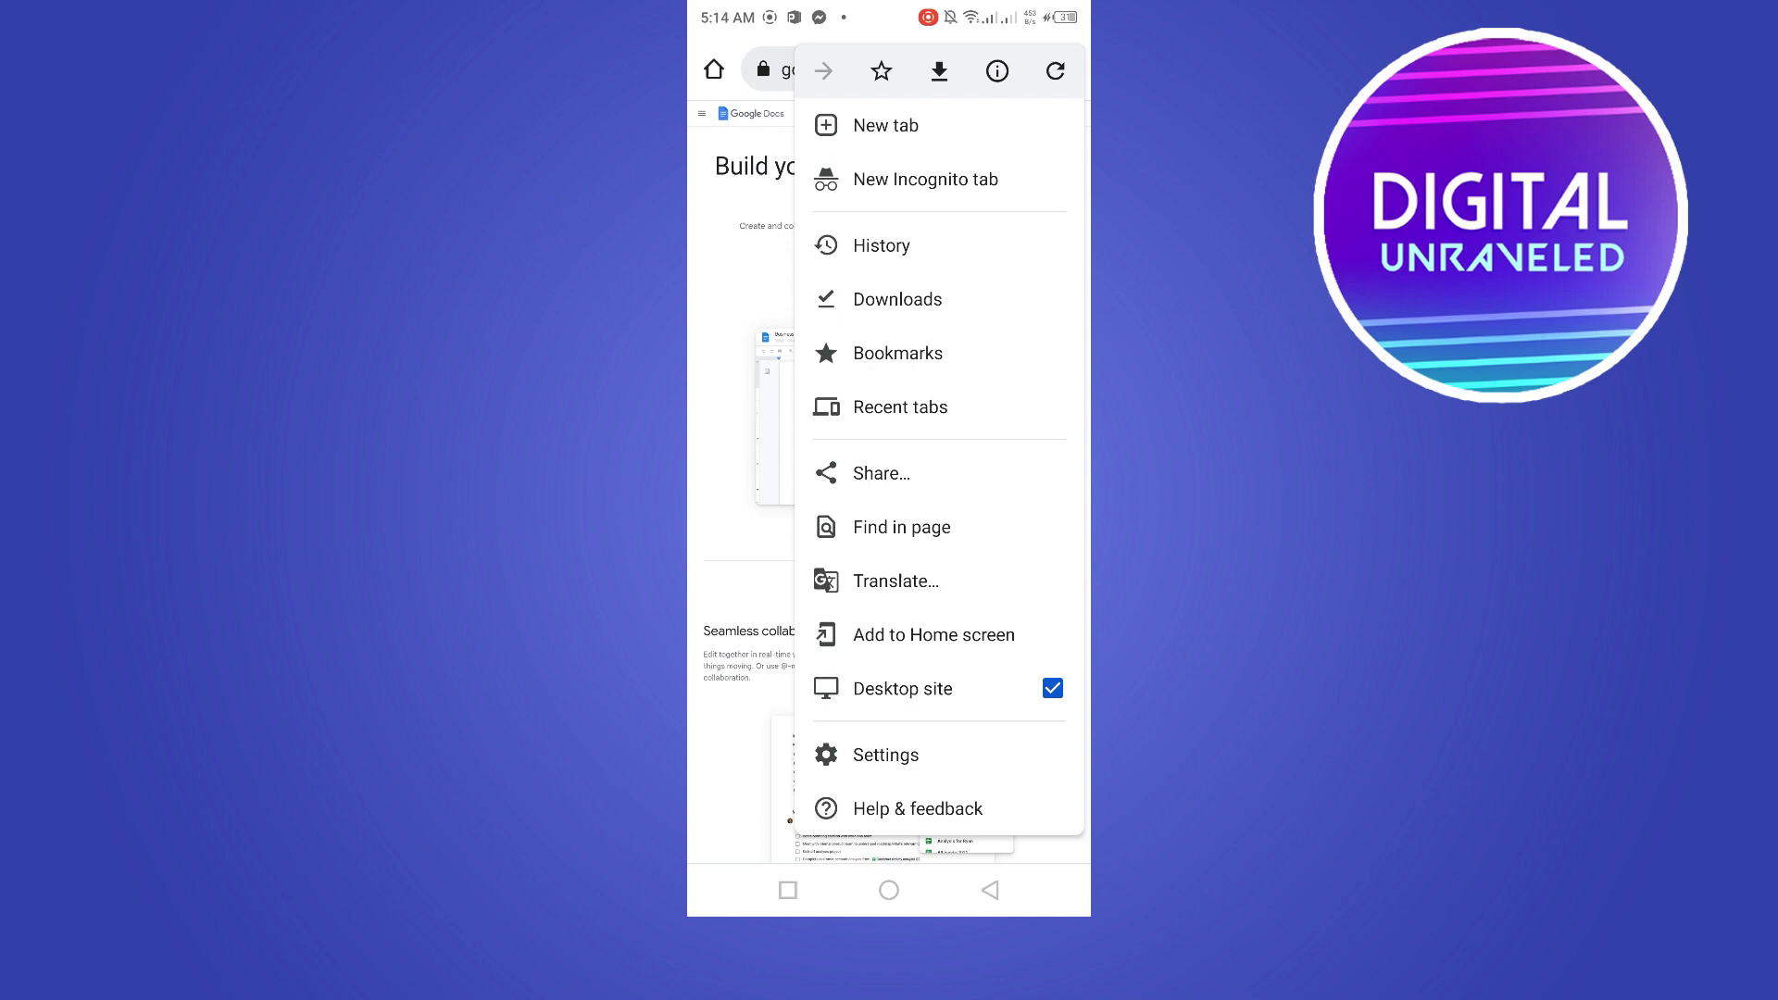
pyautogui.click(889, 418)
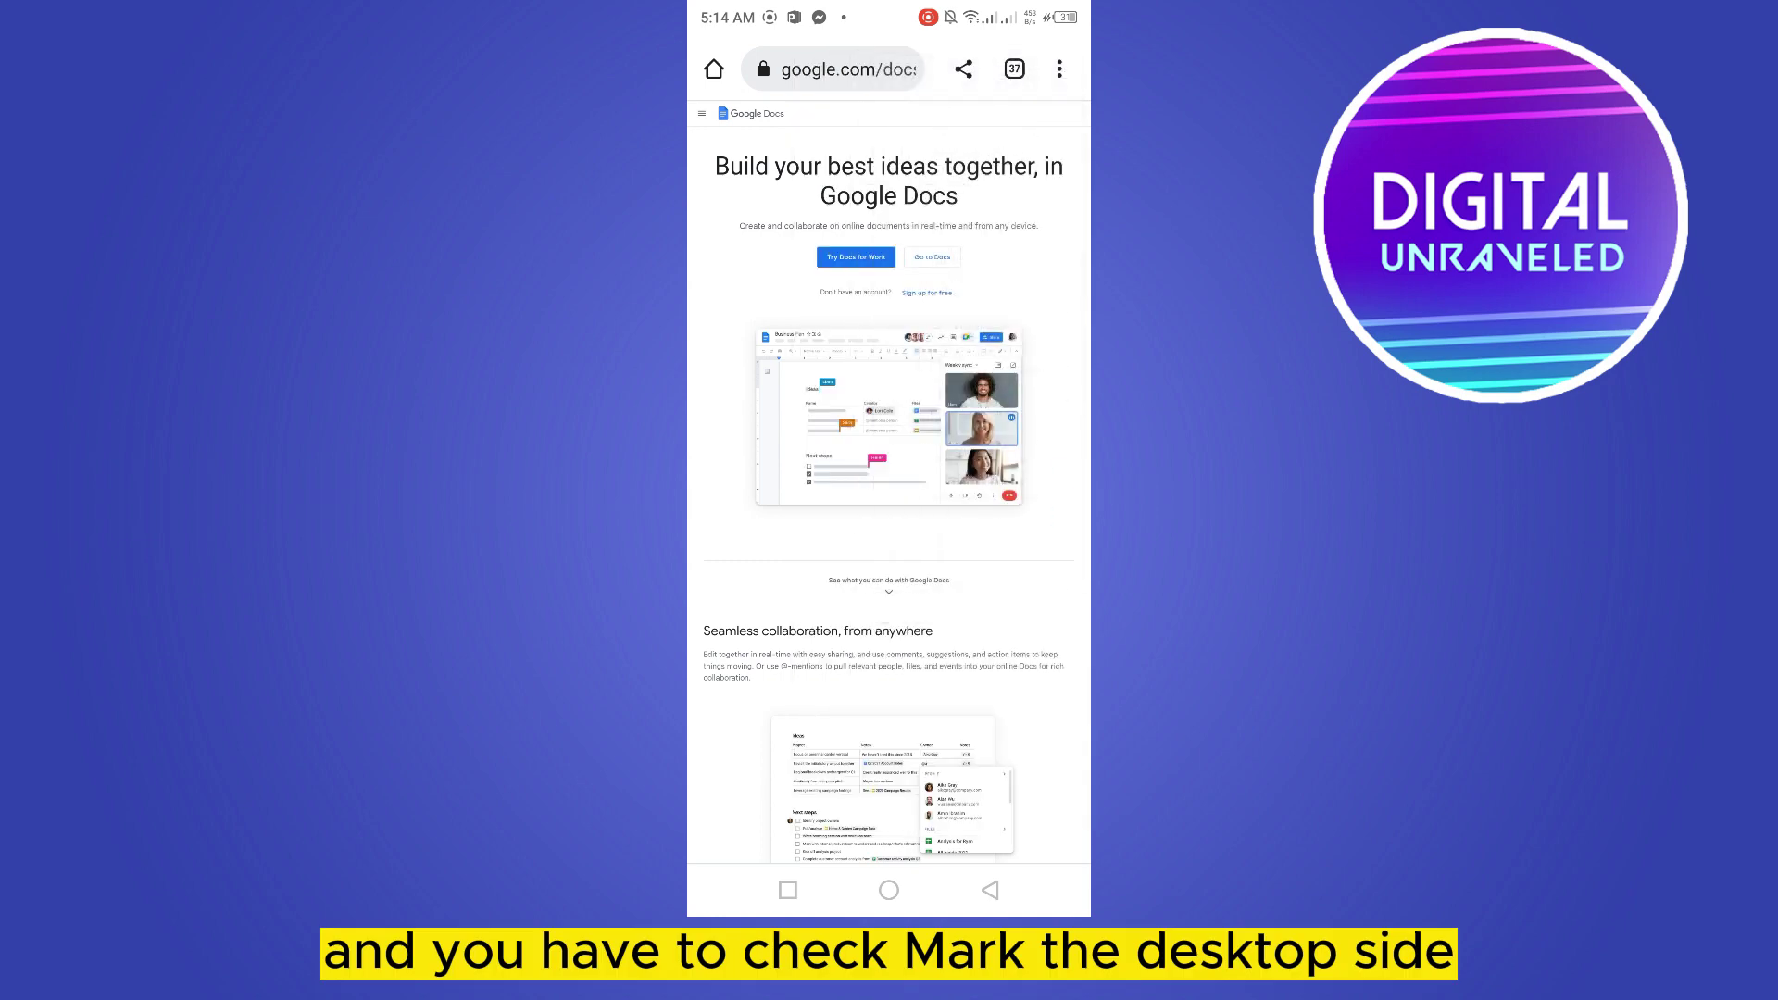
pyautogui.click(931, 257)
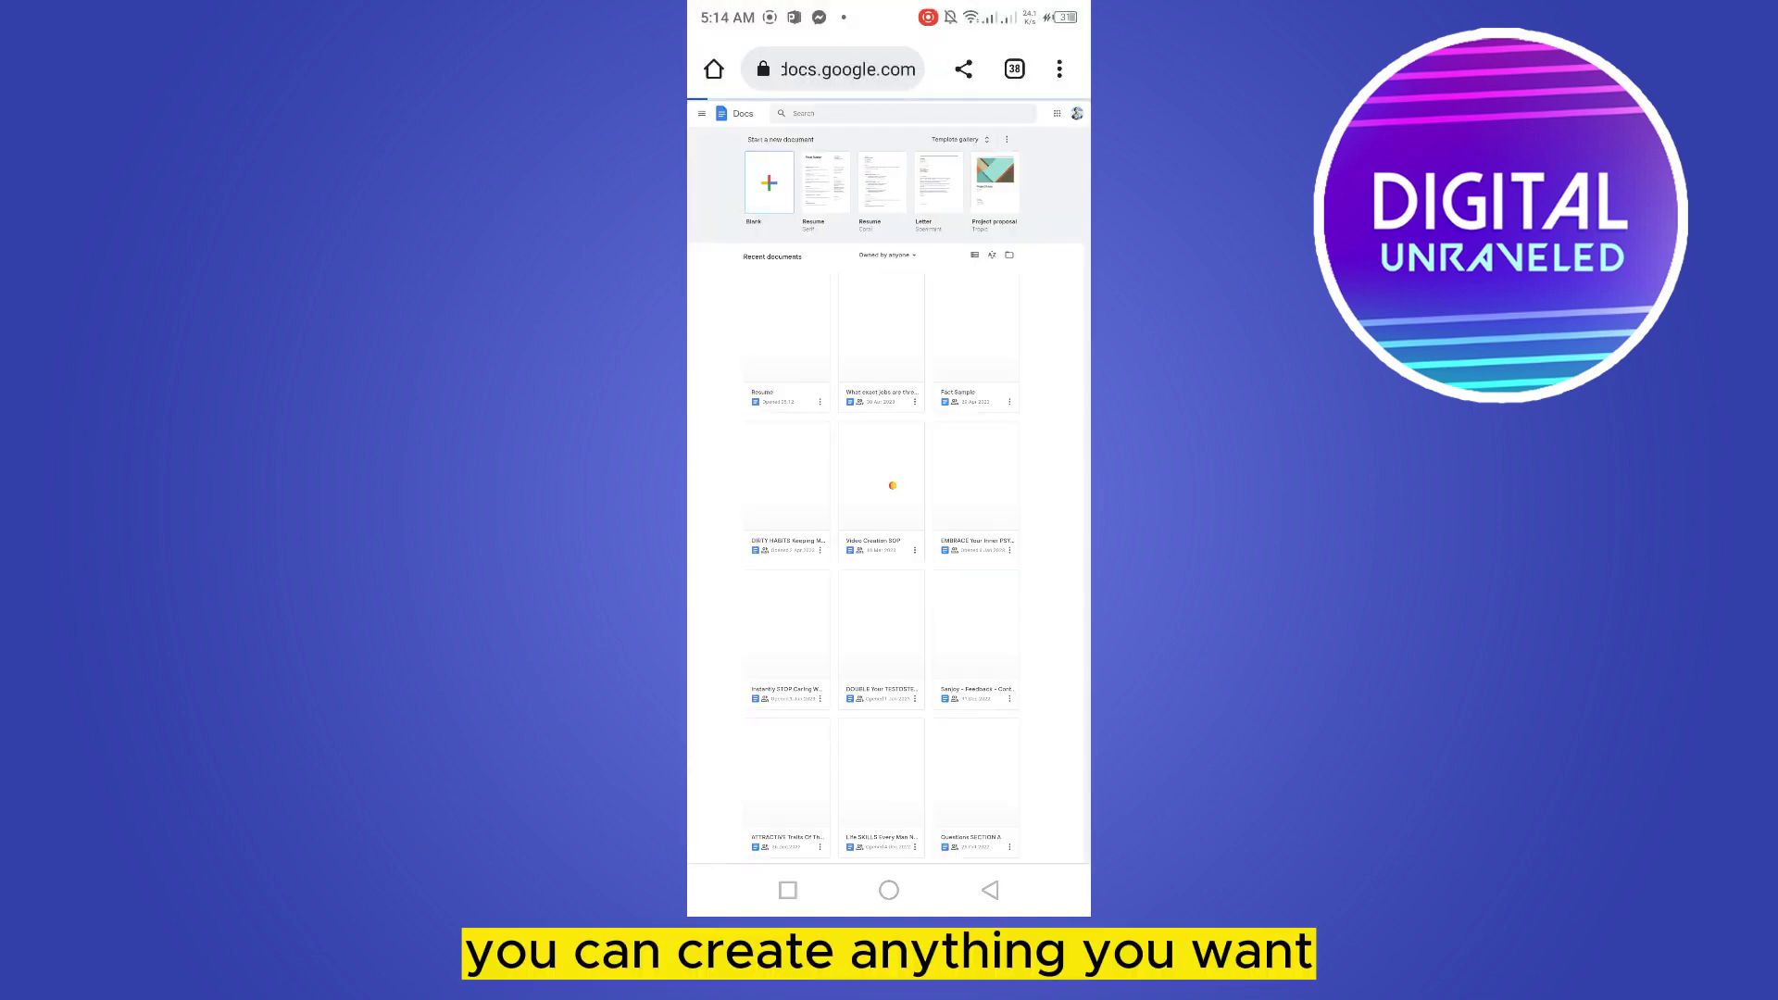
# Create a new document from the Blank template and place the cursor on the page
pyautogui.click(770, 183)
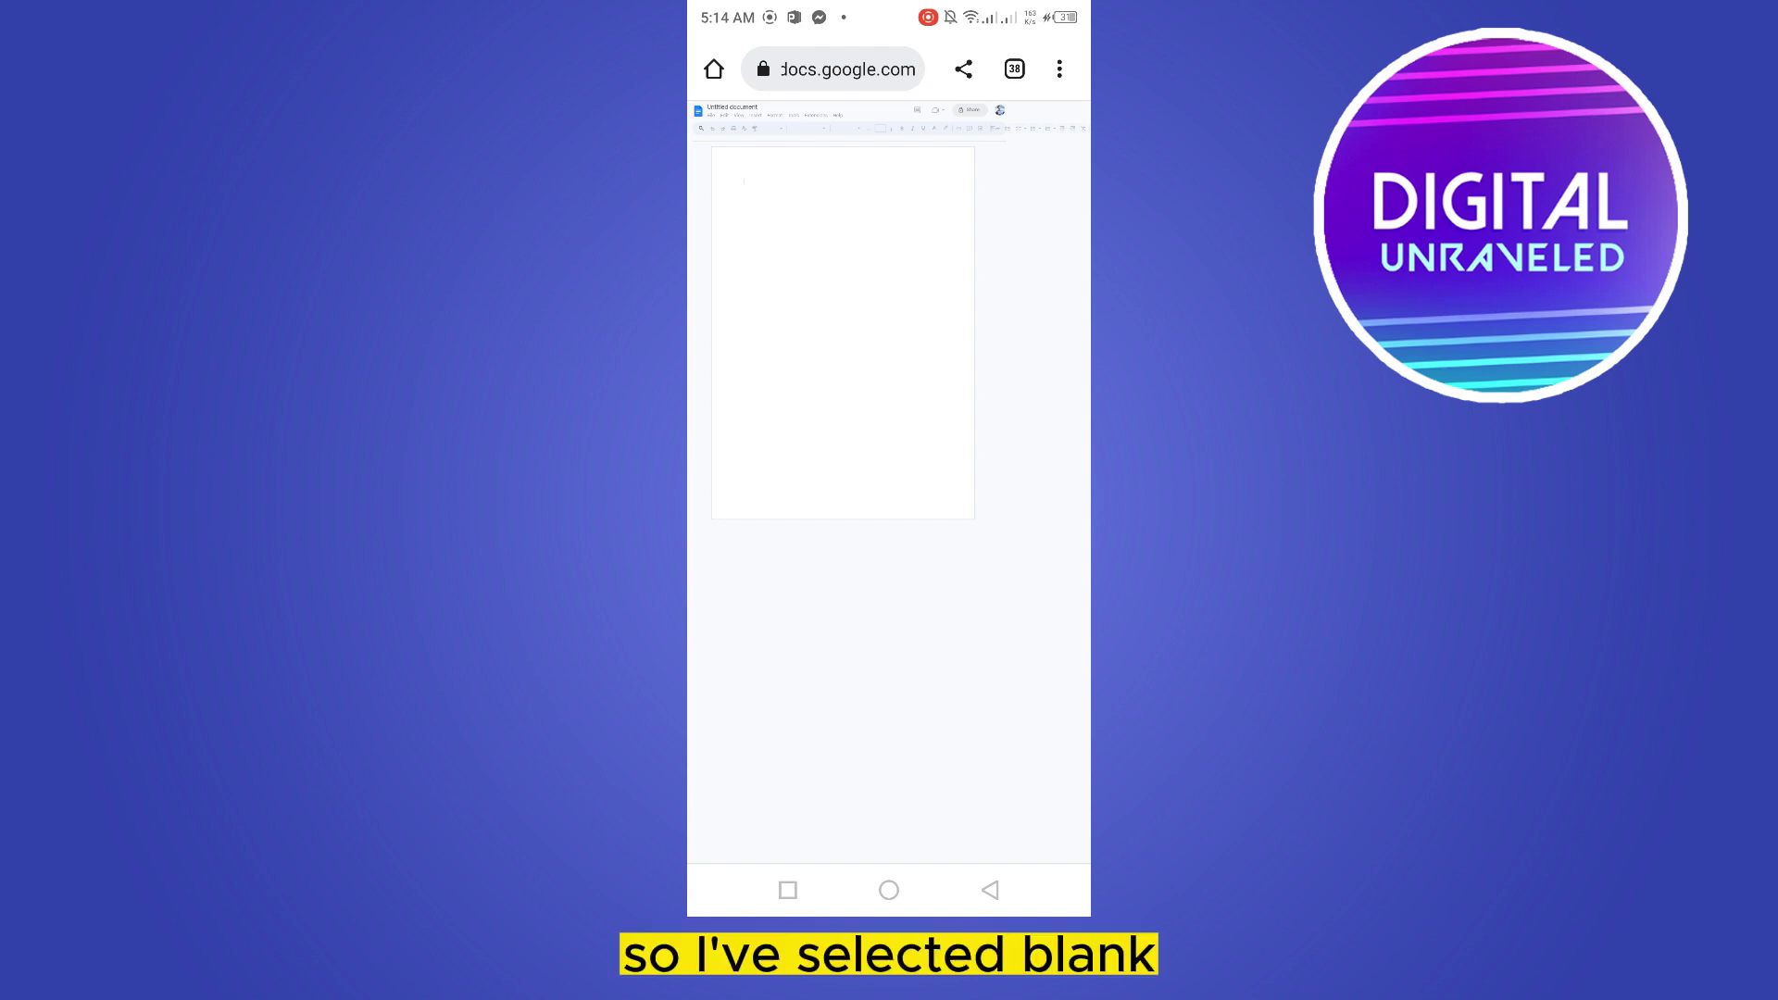
pyautogui.click(833, 278)
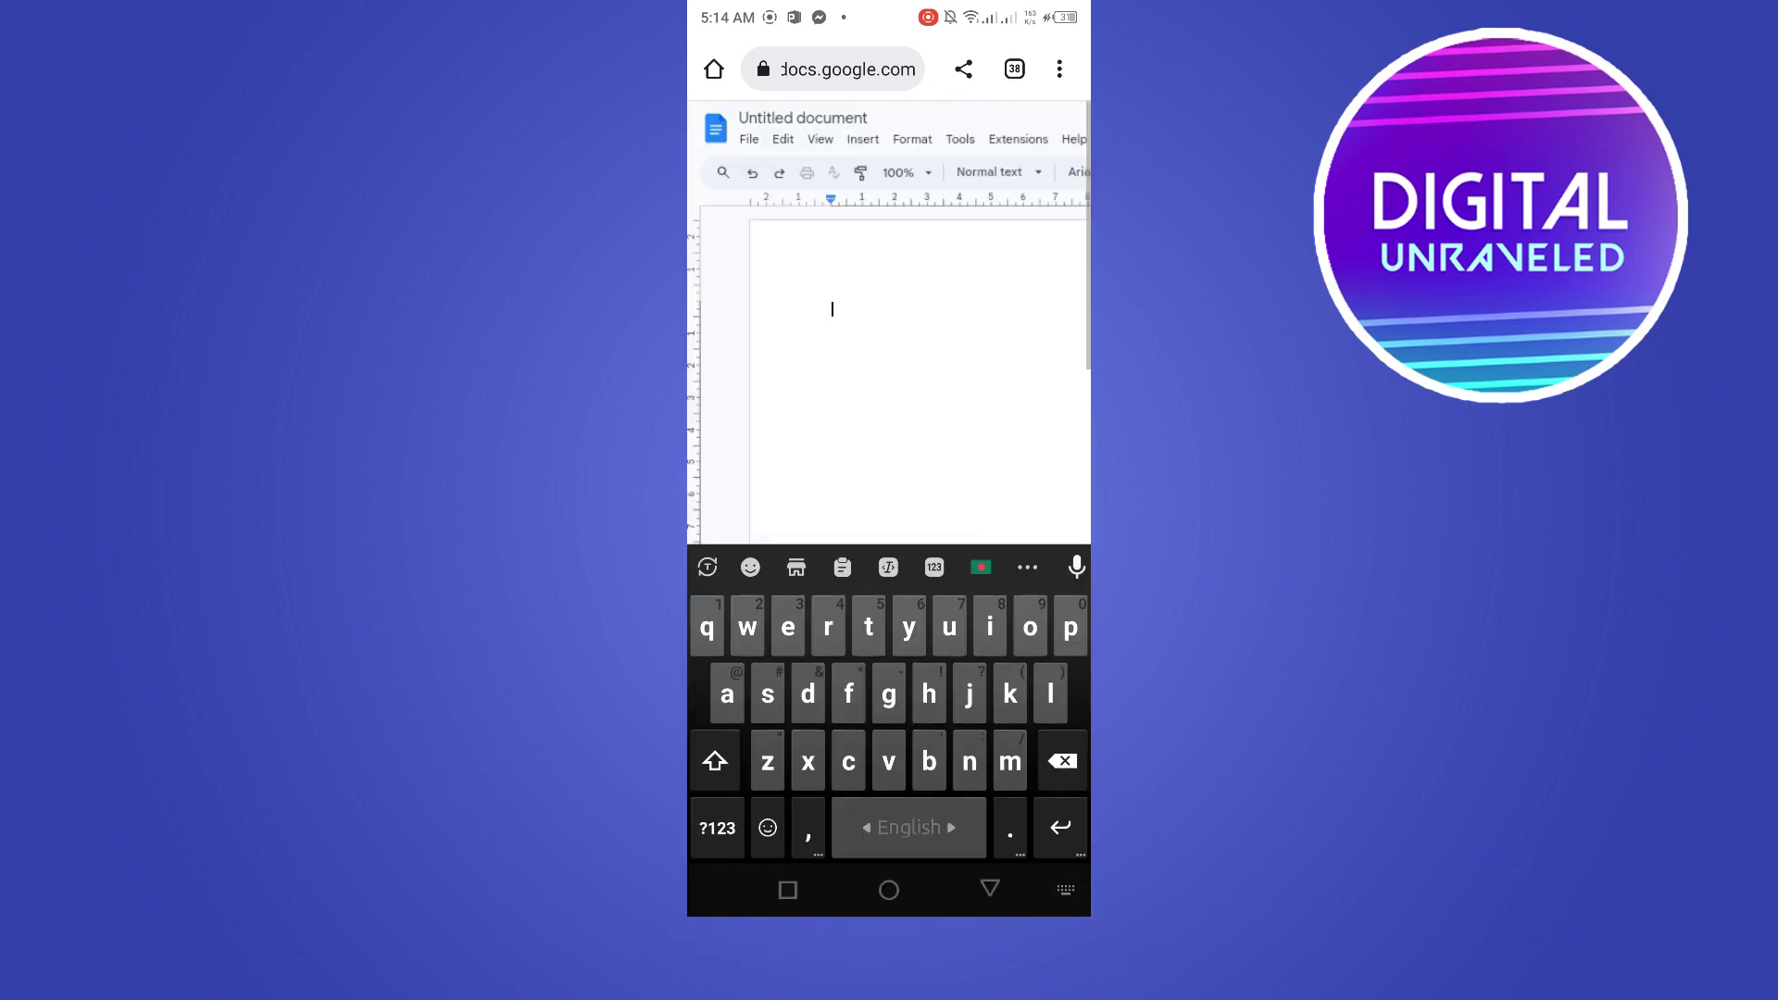
pyautogui.write('hihi')
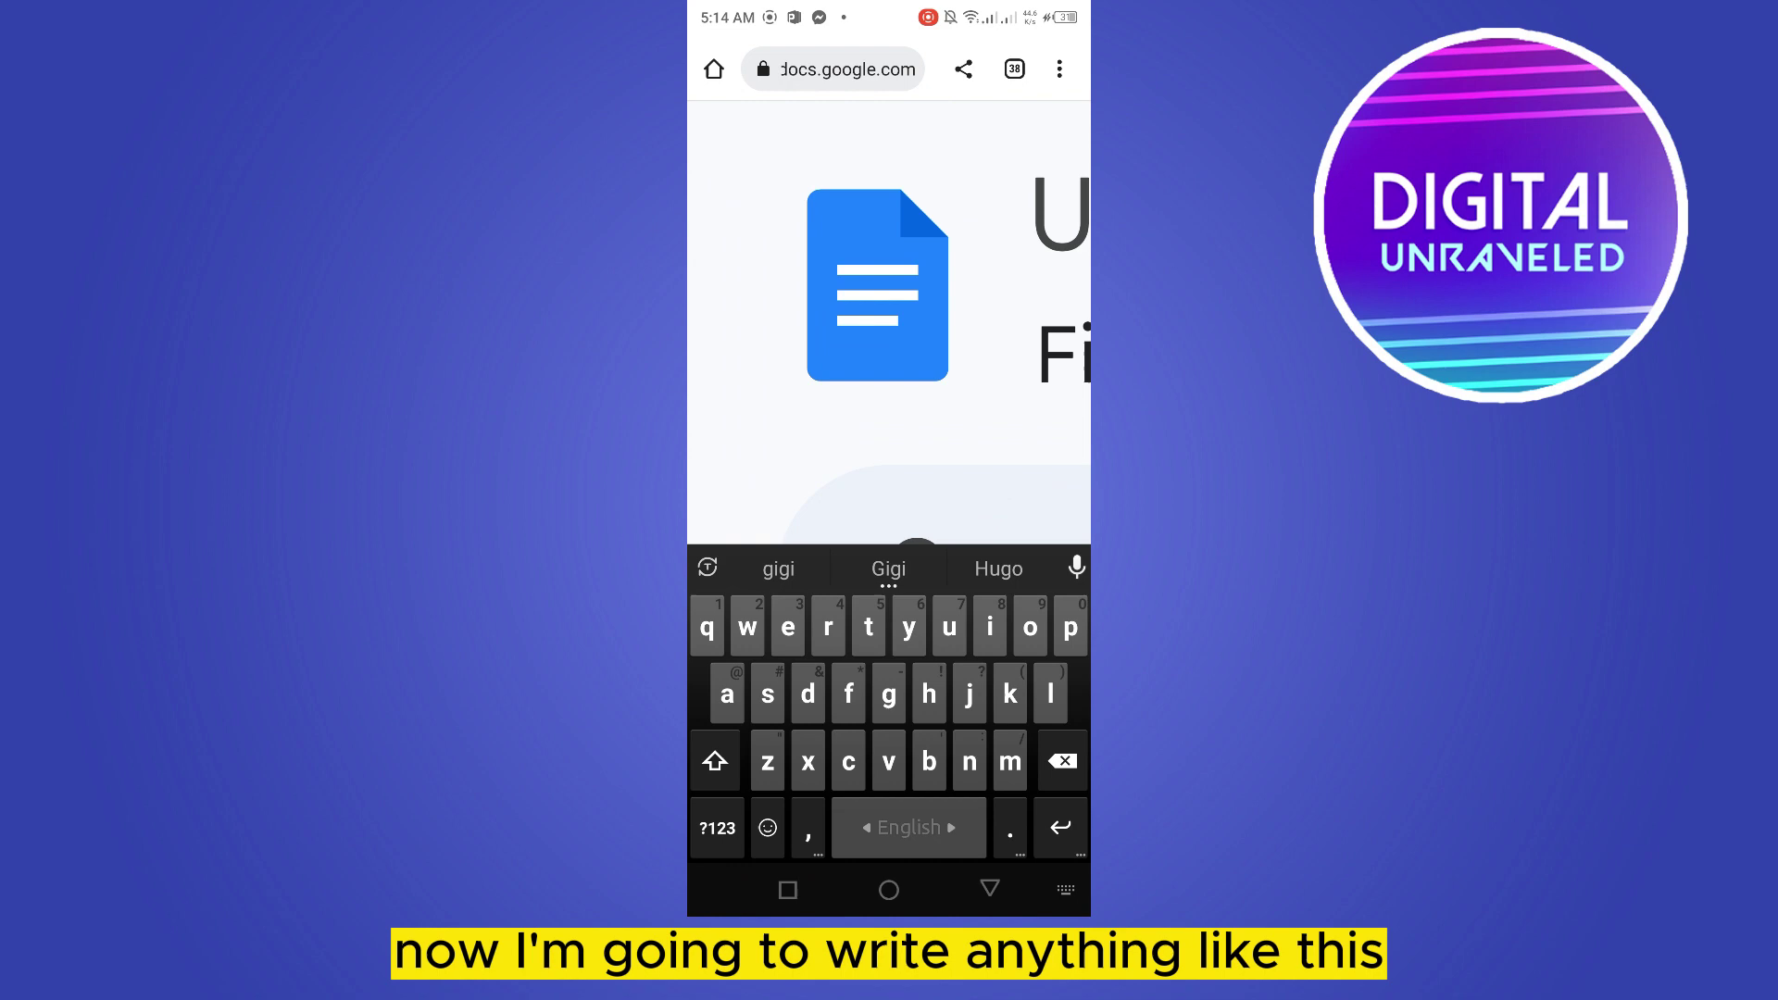
# Finish entering 'Hihih' with Enter so the keyboard closes
pyautogui.click(1061, 828)
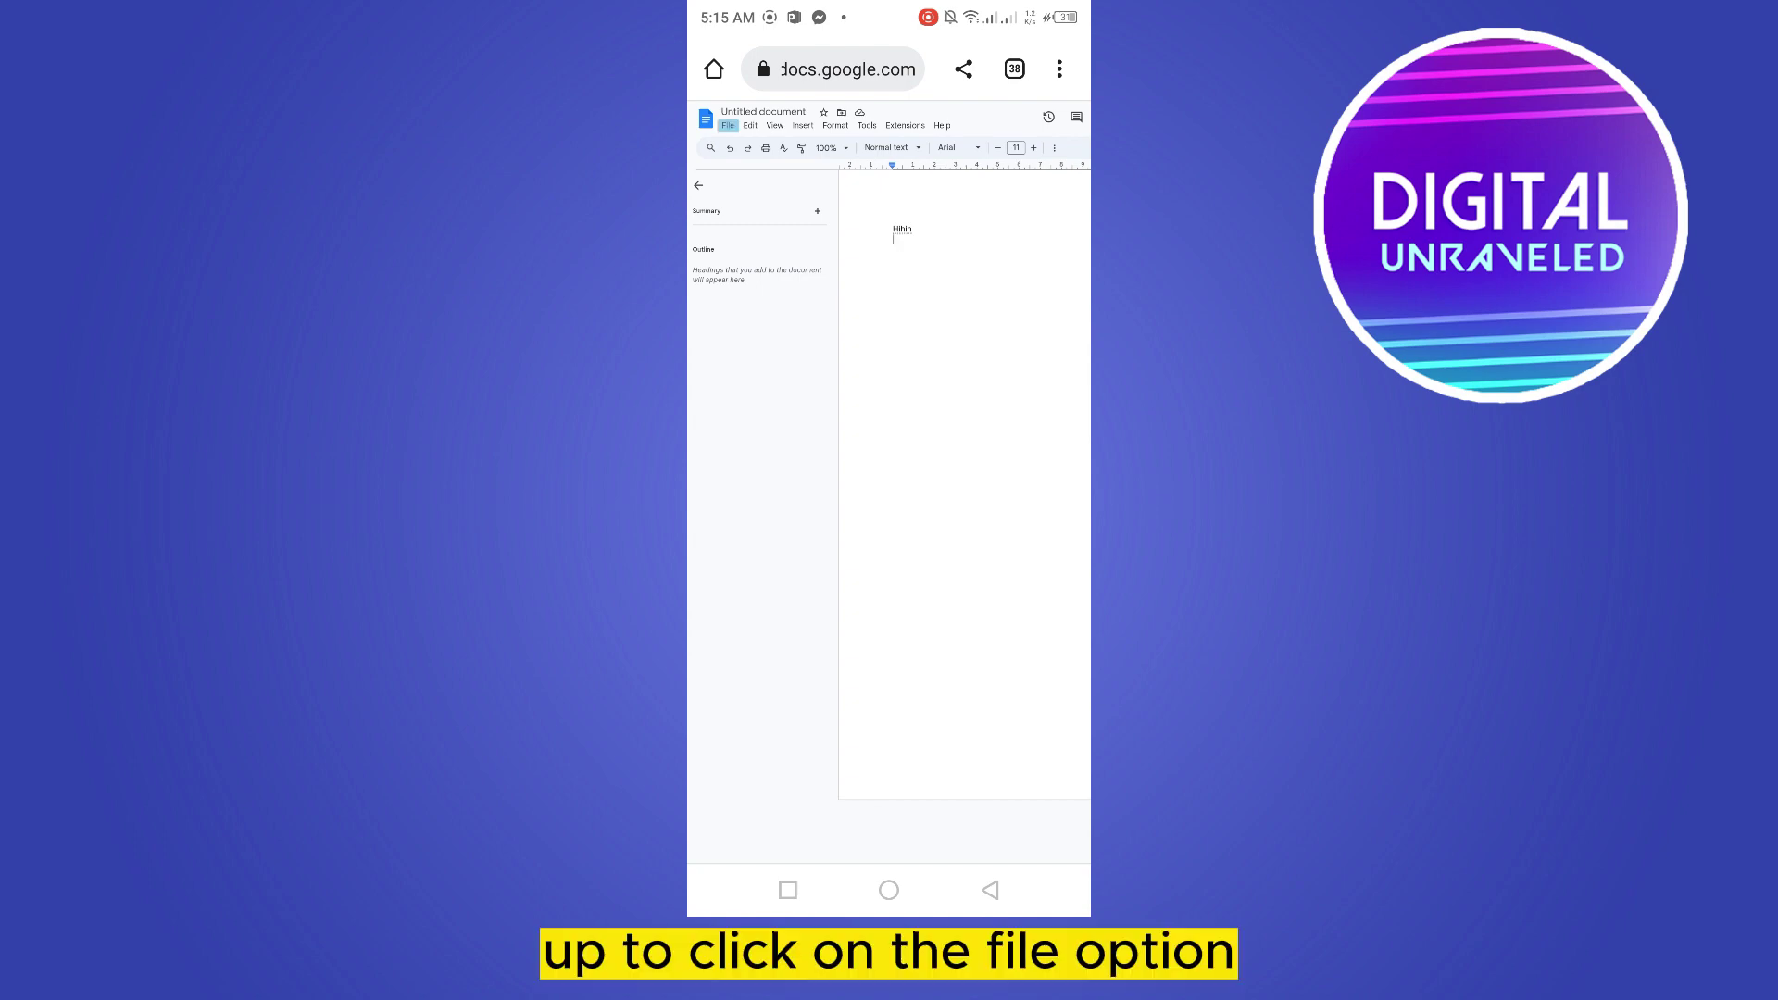
# Download the document via File > Download, open it, and choose WPS Office
pyautogui.click(728, 126)
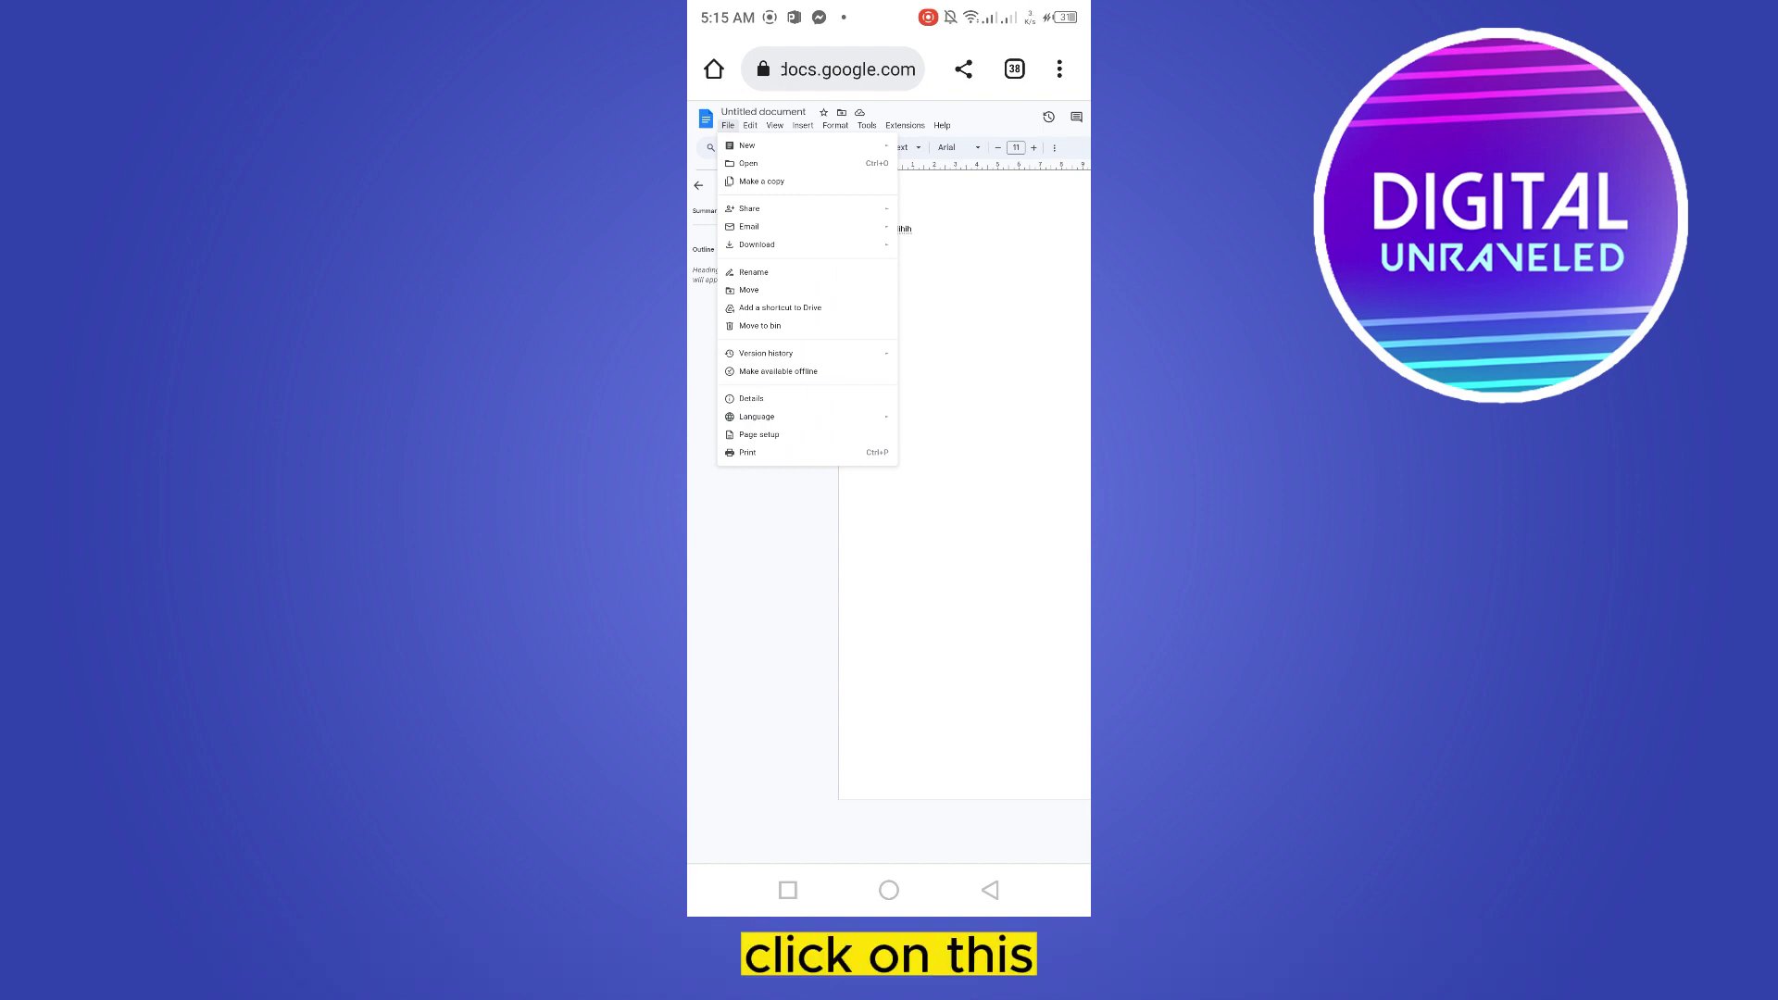
pyautogui.click(758, 245)
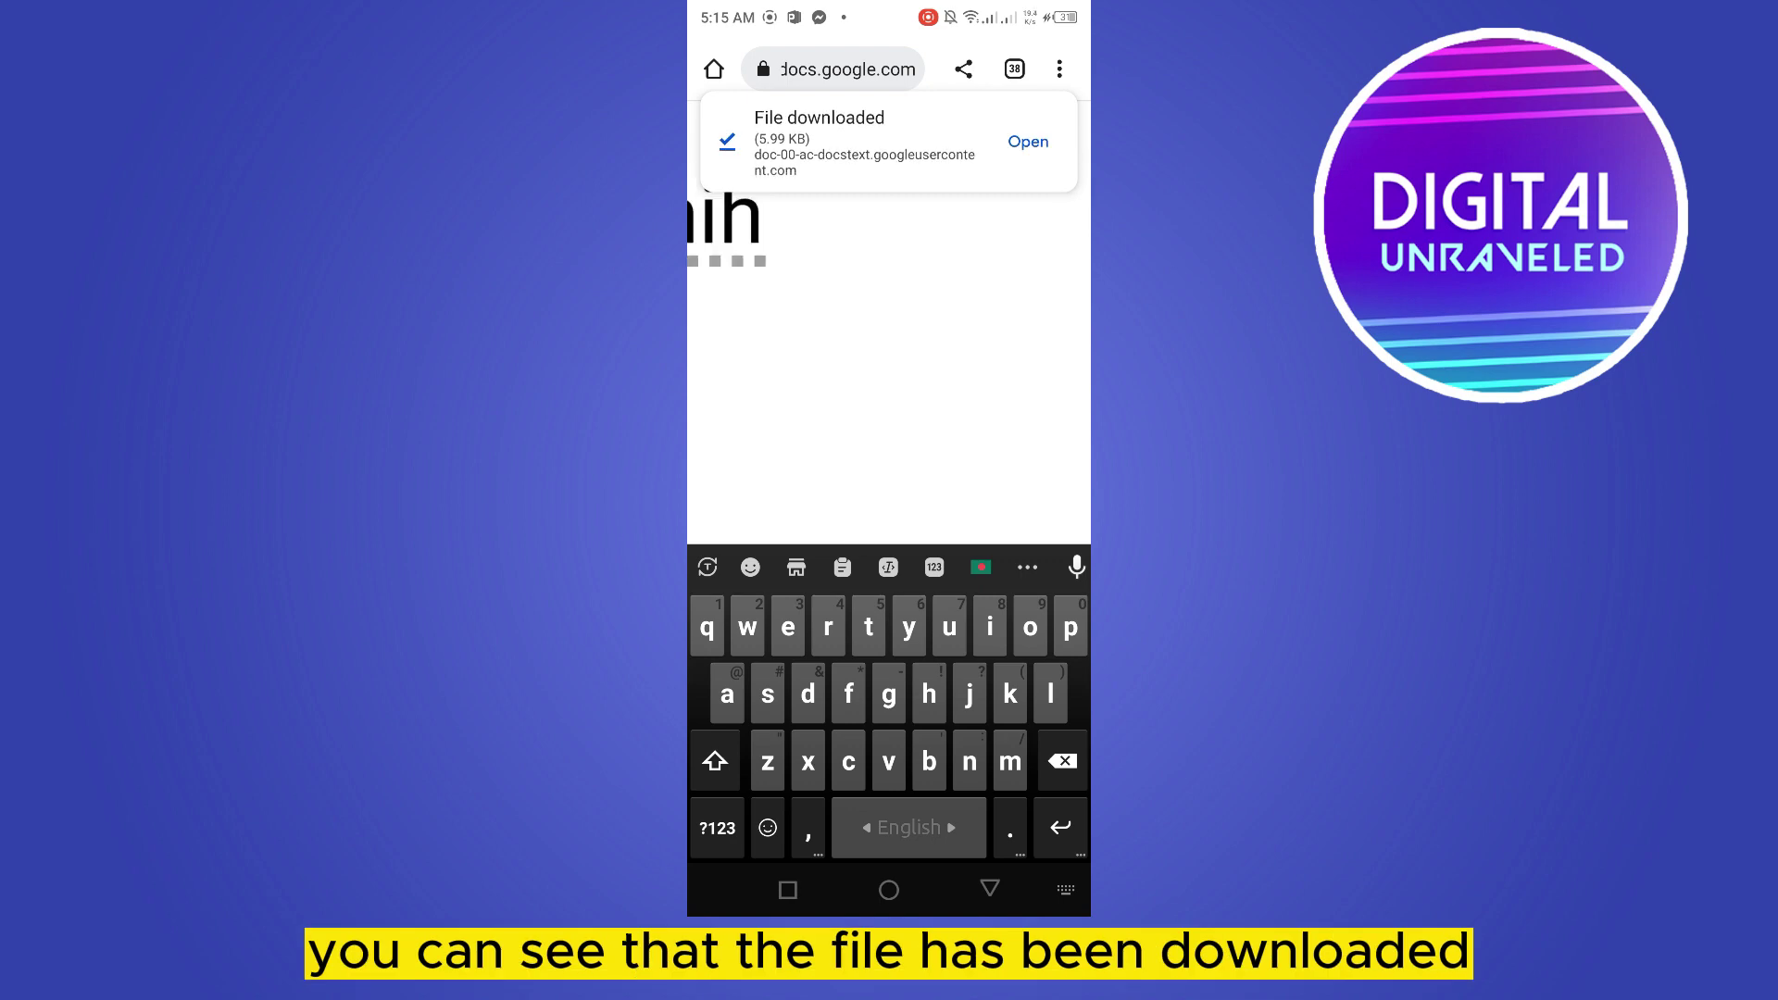
pyautogui.click(1028, 143)
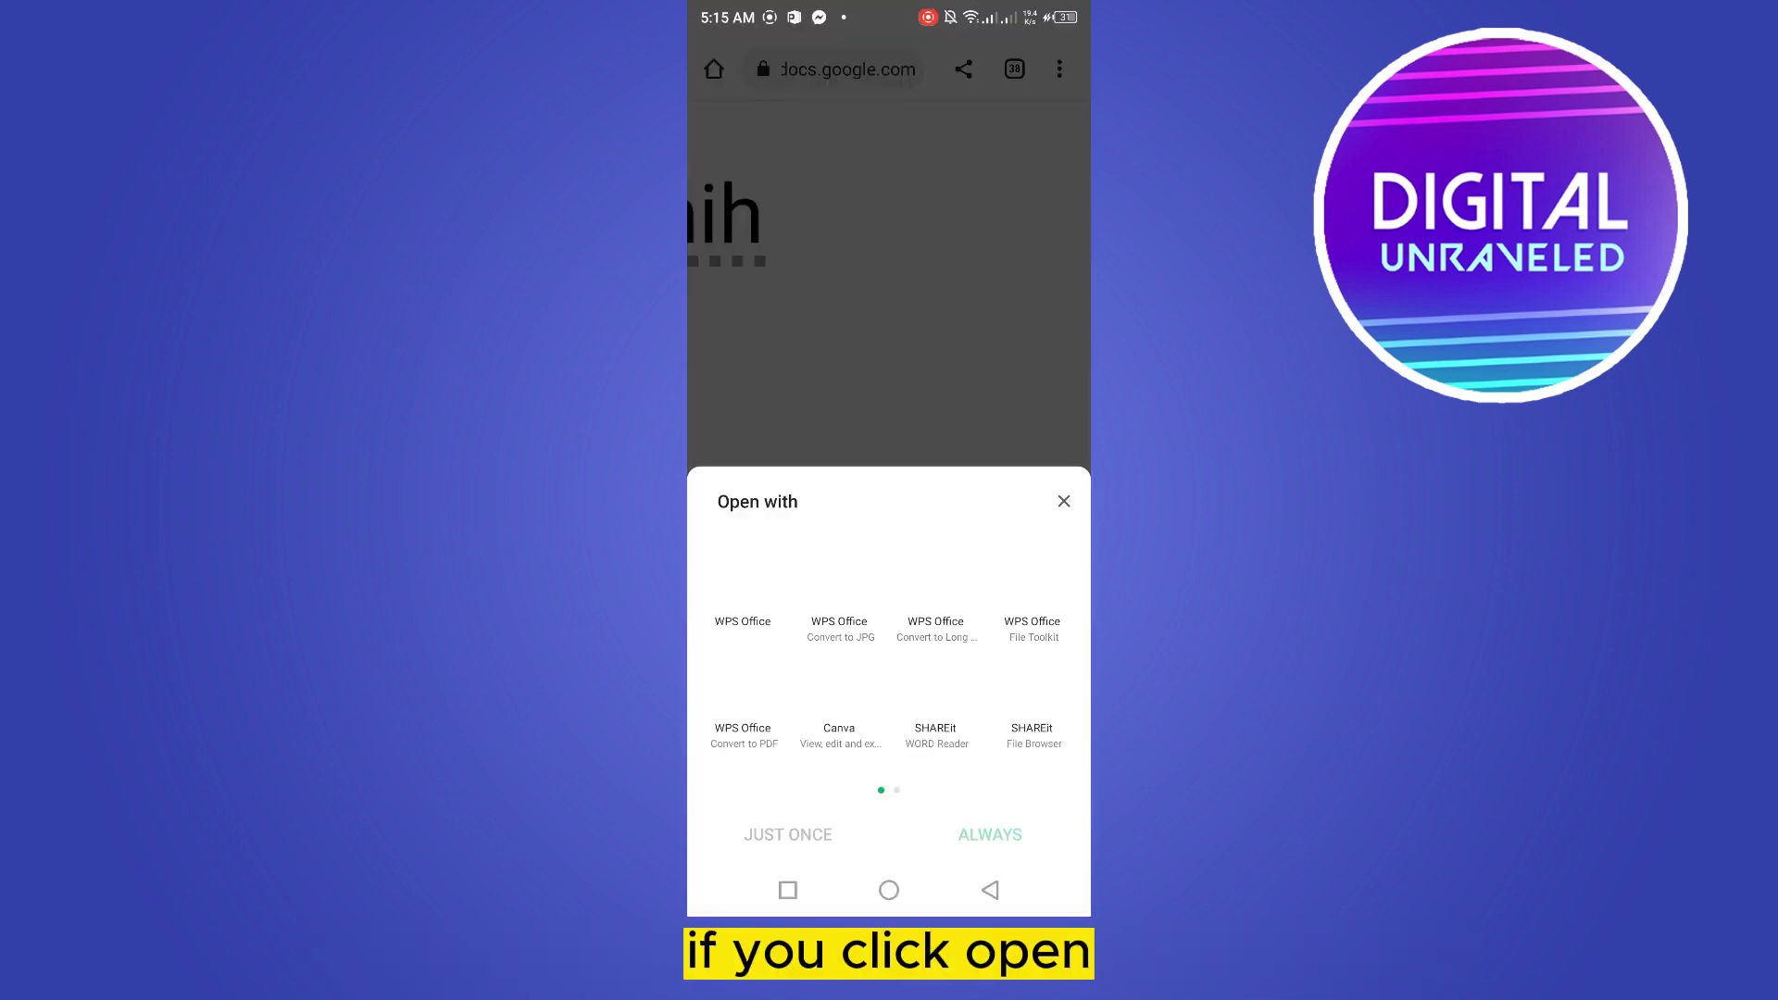
pyautogui.click(744, 579)
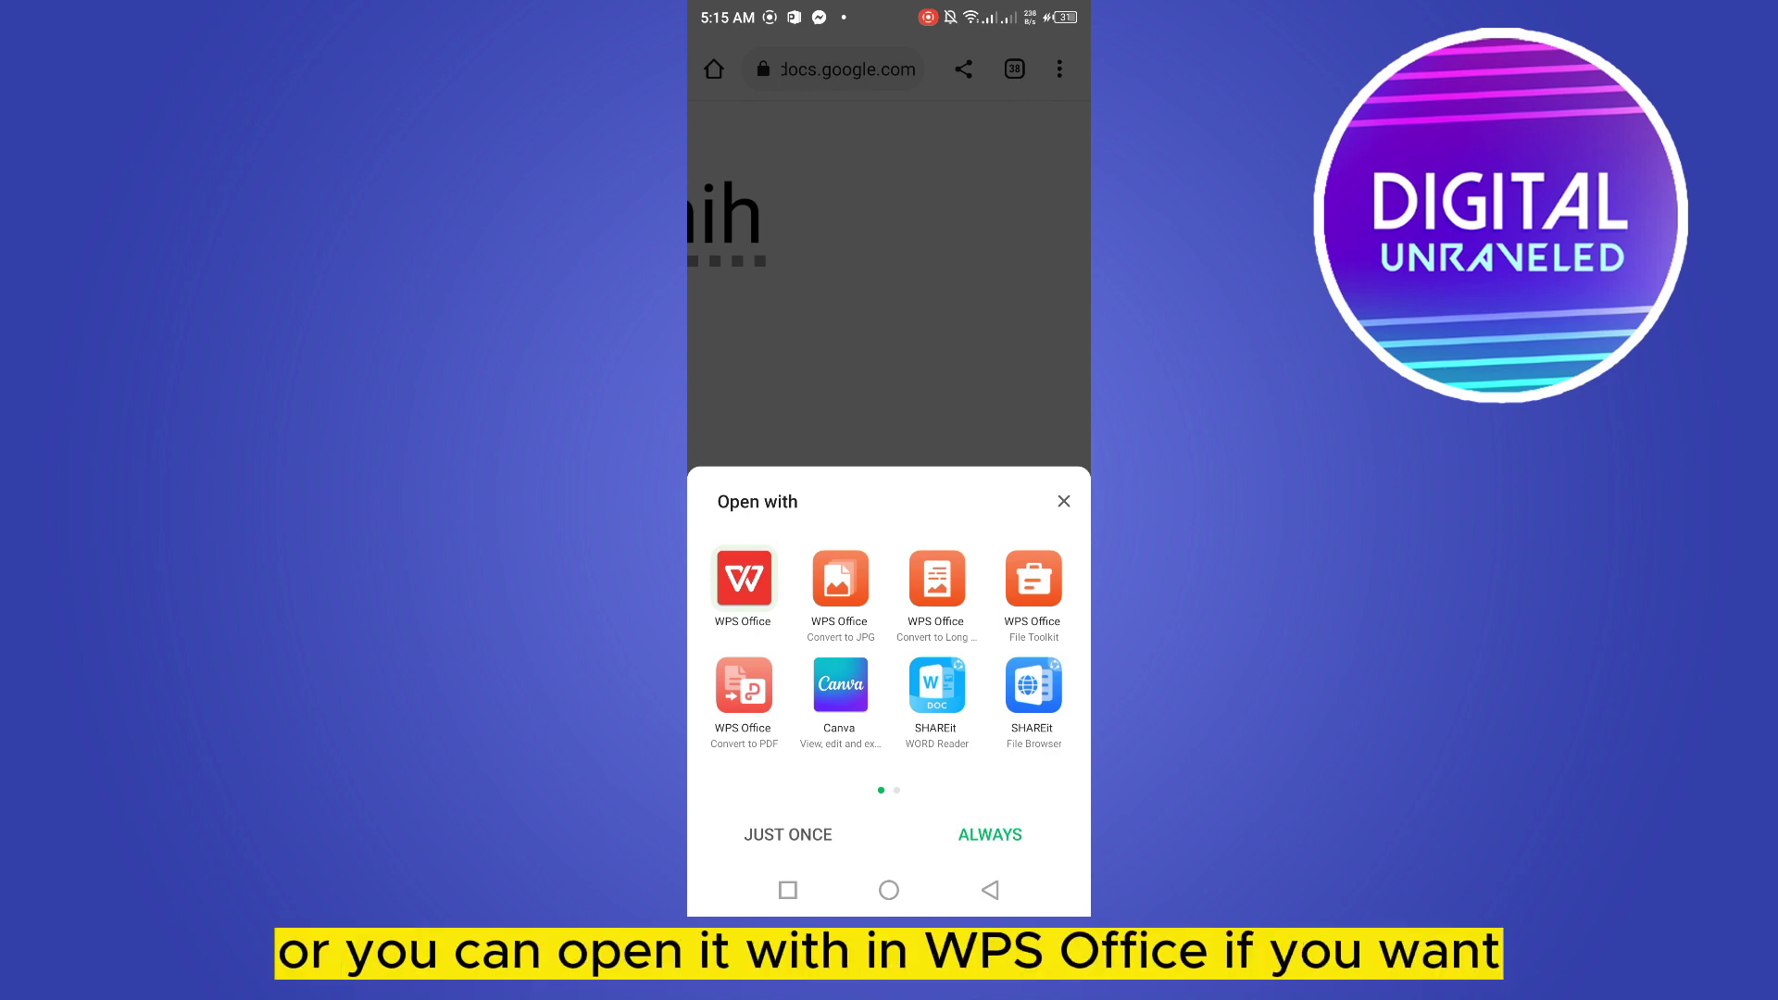
# Open the downloaded file in WPS Office with JUST ONCE
pyautogui.click(787, 835)
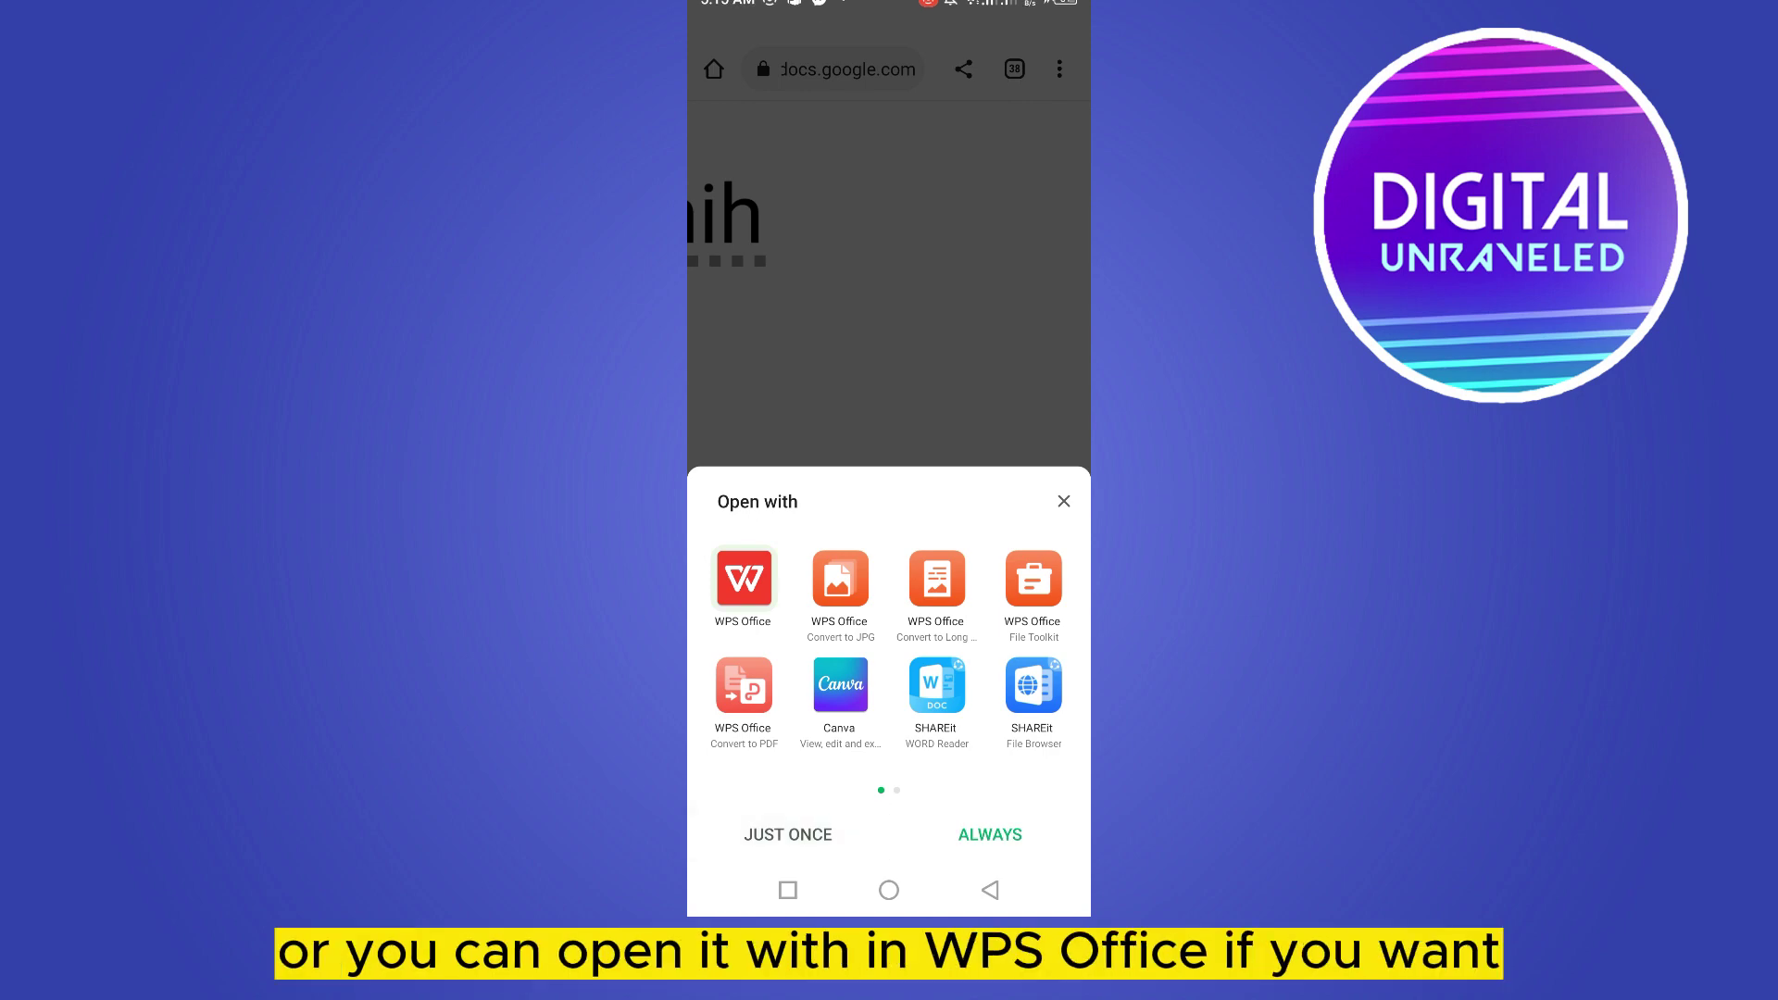